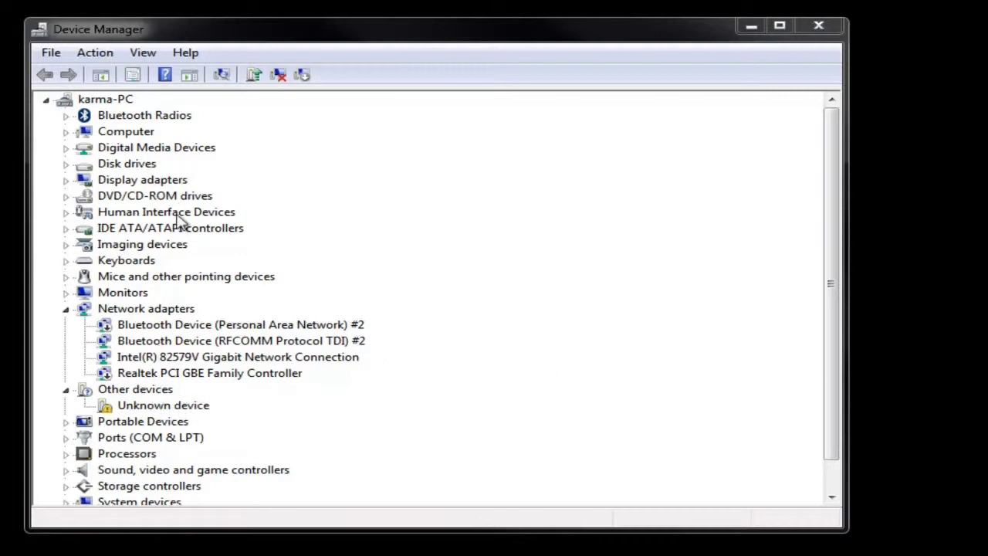
# Open the properties of the Unknown device under Other devices, view its hardware IDs and close the dialog.
pyautogui.click(151, 410)
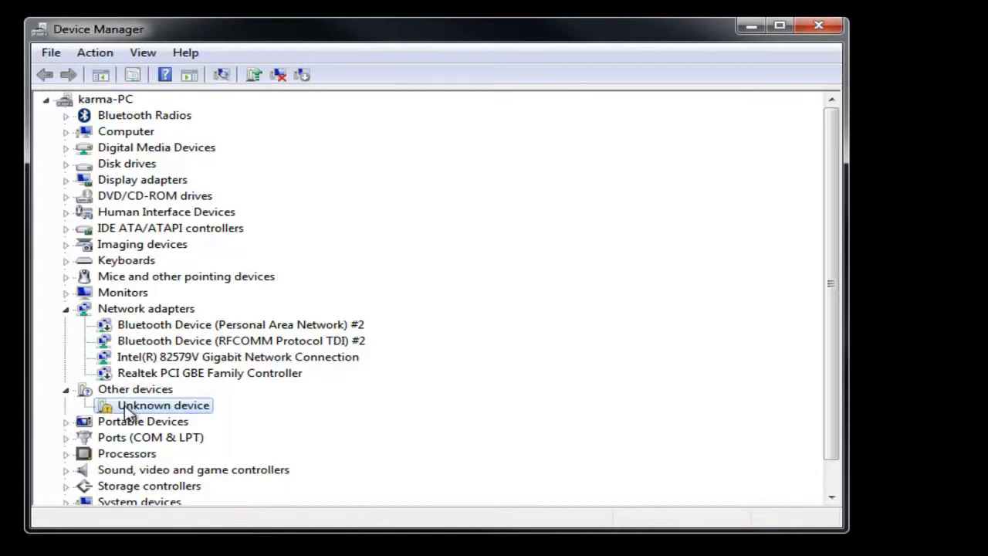
pyautogui.rightClick(162, 412)
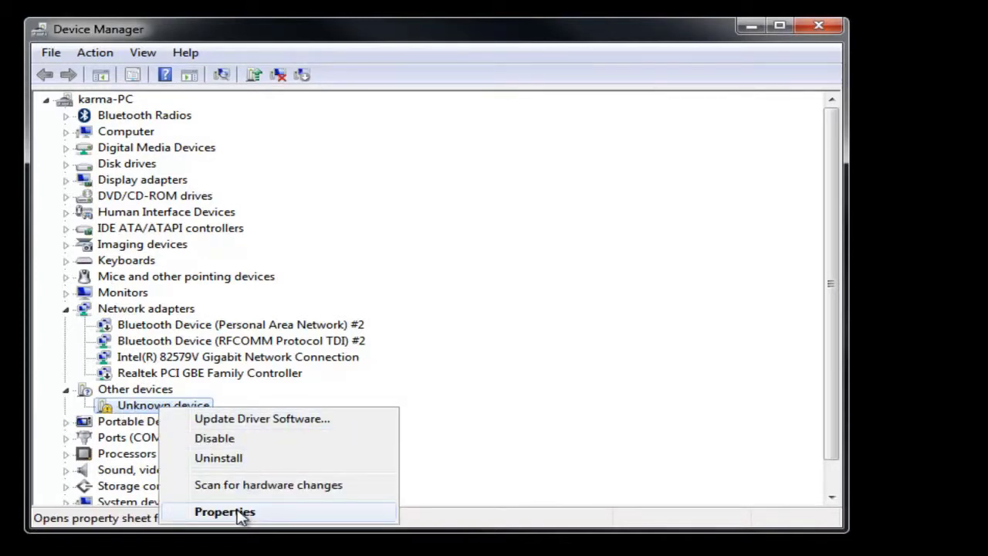
pyautogui.click(245, 327)
pyautogui.click(158, 409)
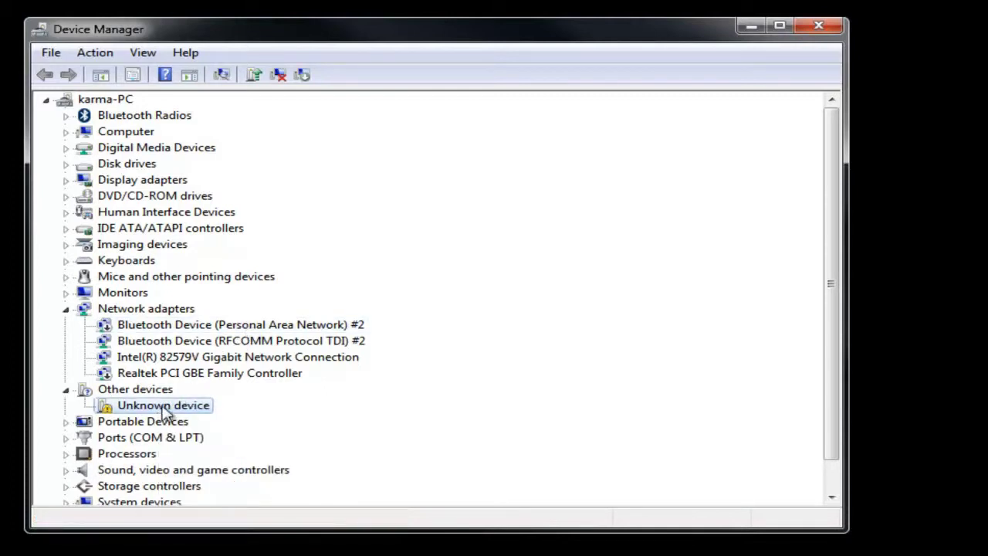
pyautogui.rightClick(176, 409)
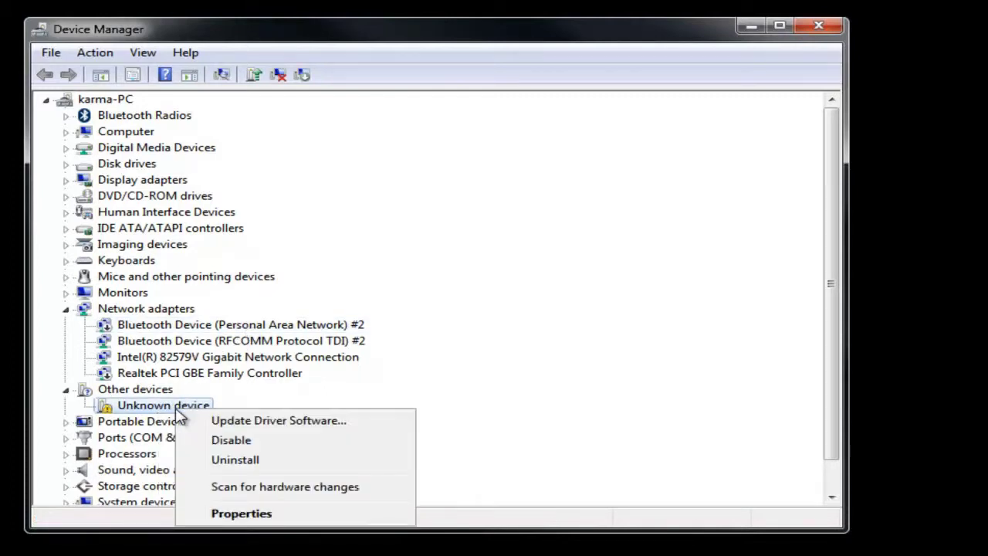
pyautogui.click(231, 514)
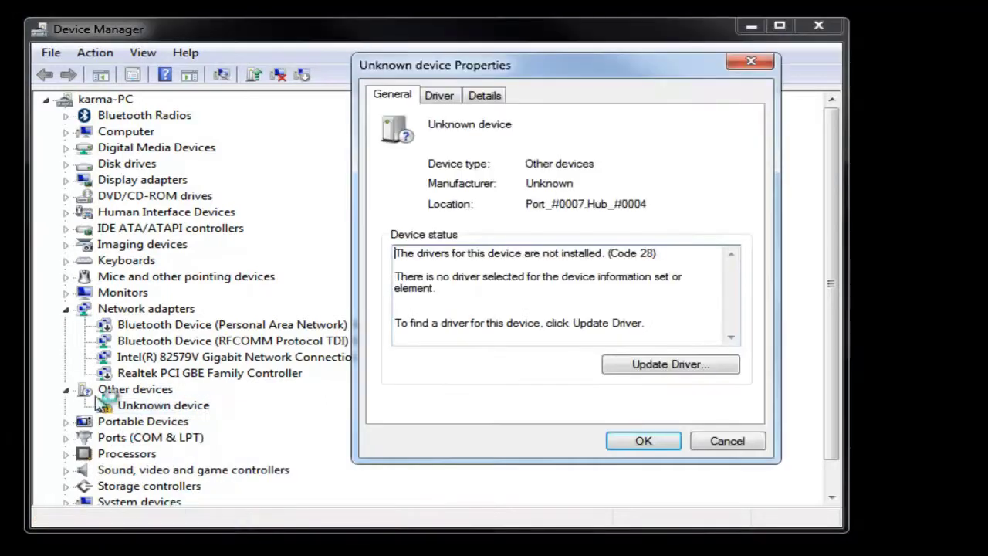
pyautogui.click(485, 95)
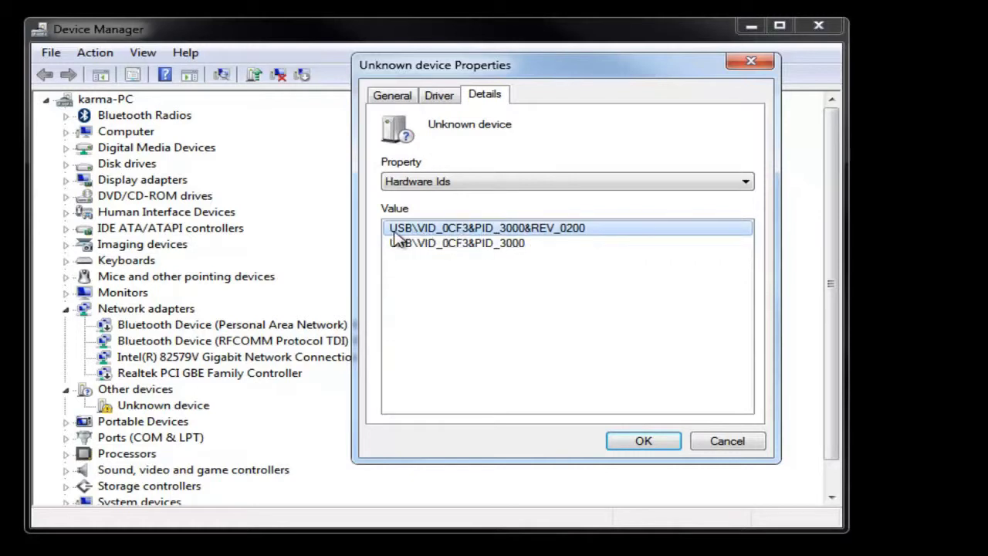
pyautogui.click(727, 441)
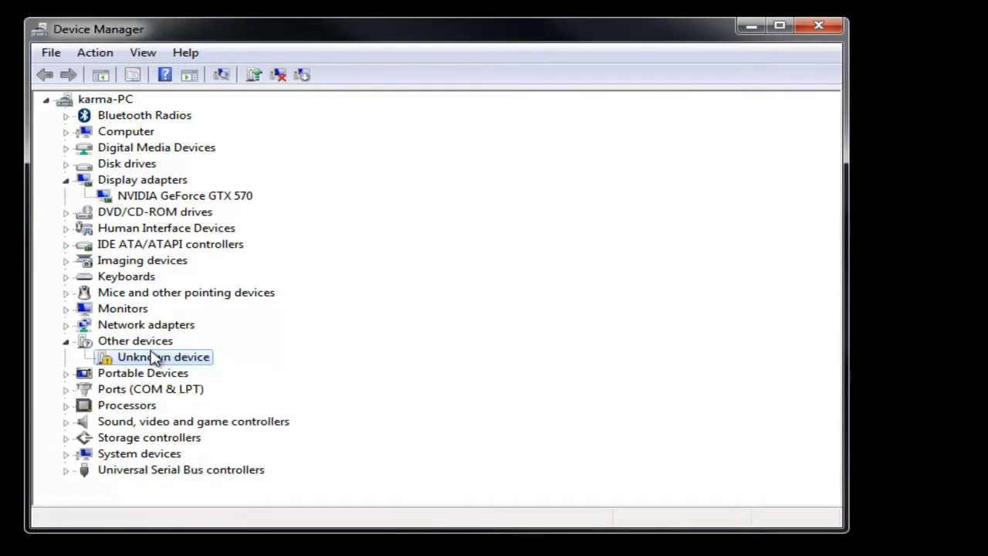
# Reopen the Unknown device's properties, review its Hardware Ids values once more and cancel the dialog.
pyautogui.rightClick(155, 359)
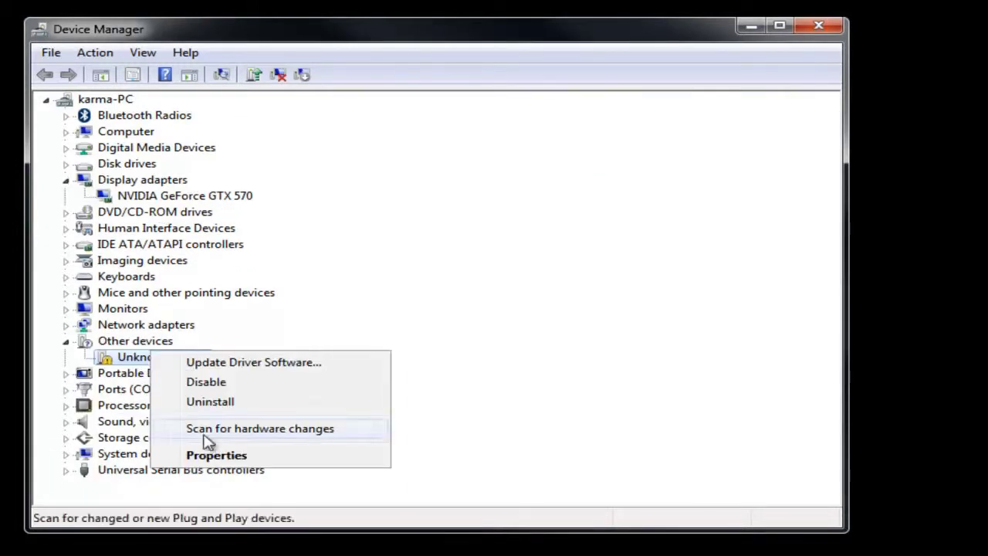
pyautogui.click(230, 457)
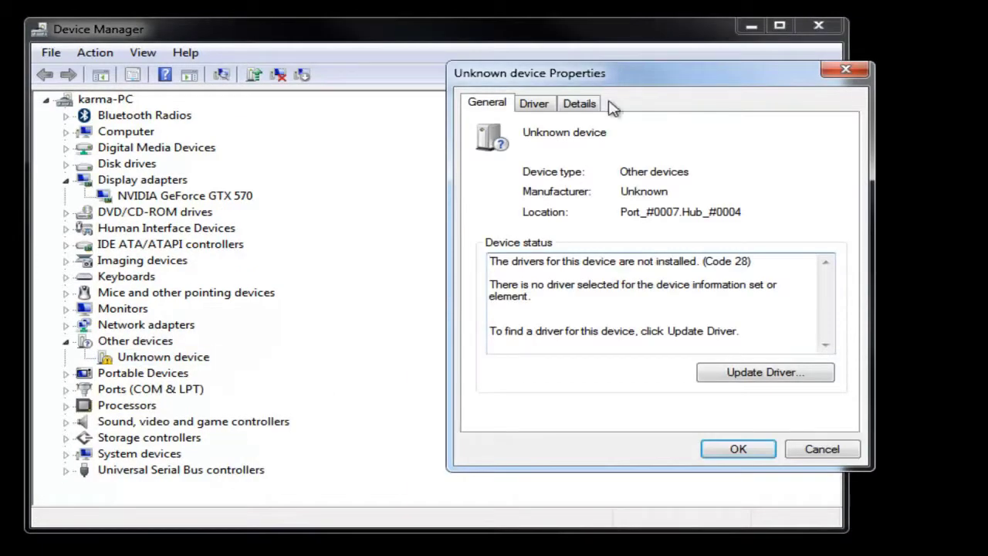
pyautogui.click(586, 106)
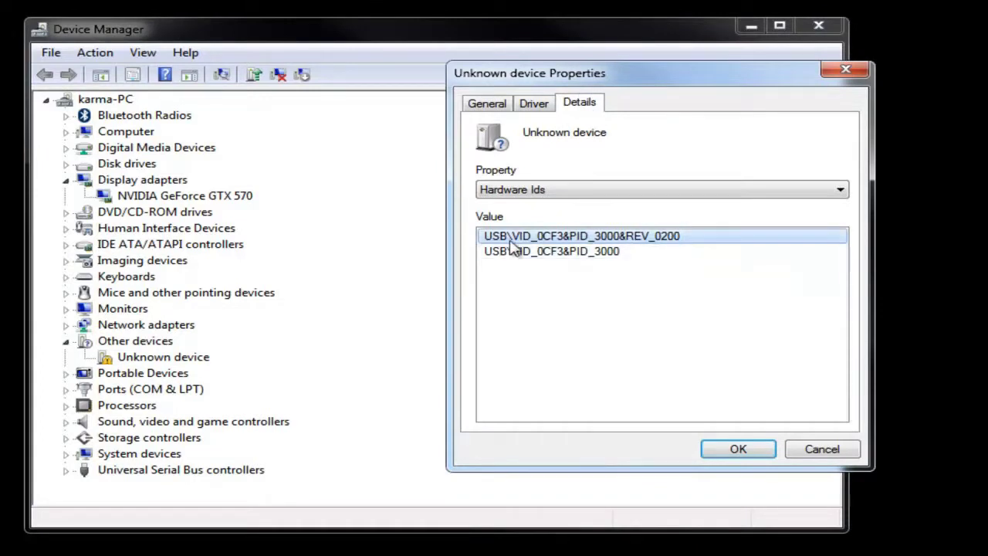
pyautogui.click(821, 449)
# Open the NVIDIA GeForce GTX 570 display adapter's properties and show its Hardware Ids details.
pyautogui.click(144, 198)
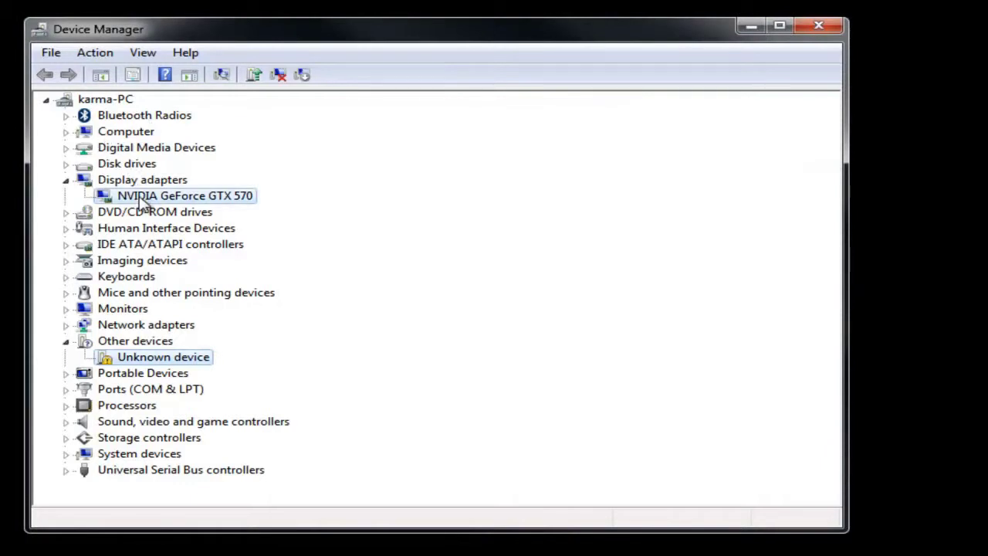
pyautogui.rightClick(140, 196)
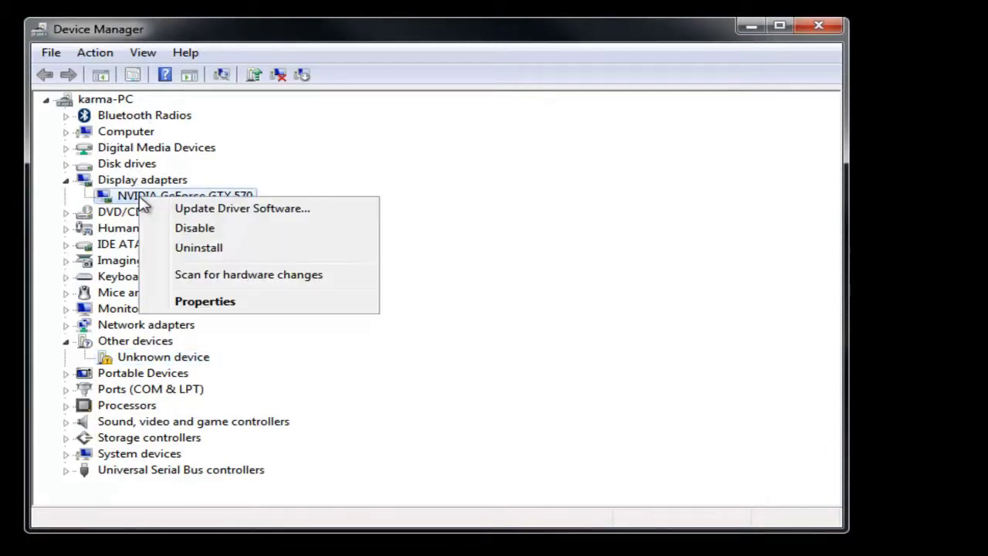
pyautogui.click(244, 304)
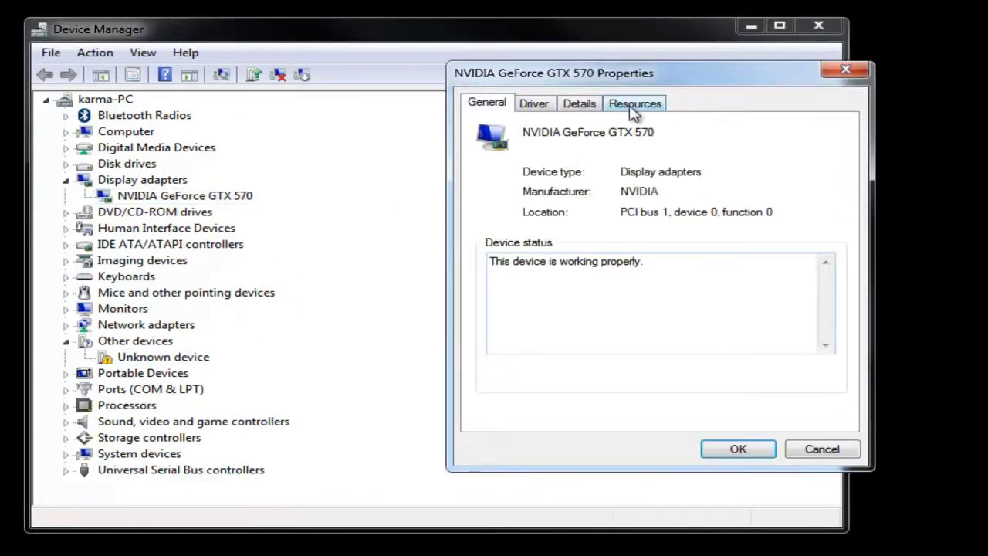
pyautogui.click(584, 106)
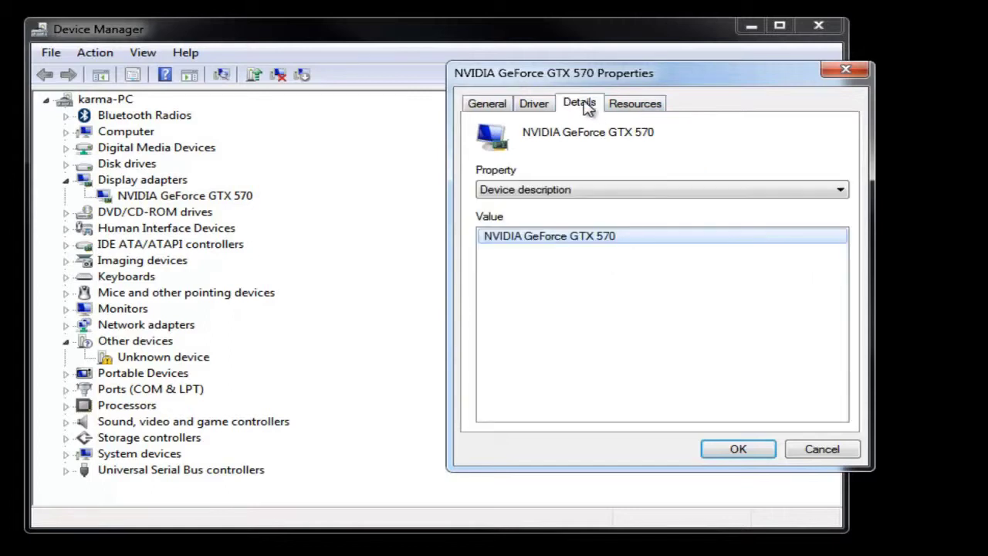
pyautogui.click(582, 192)
pyautogui.click(550, 219)
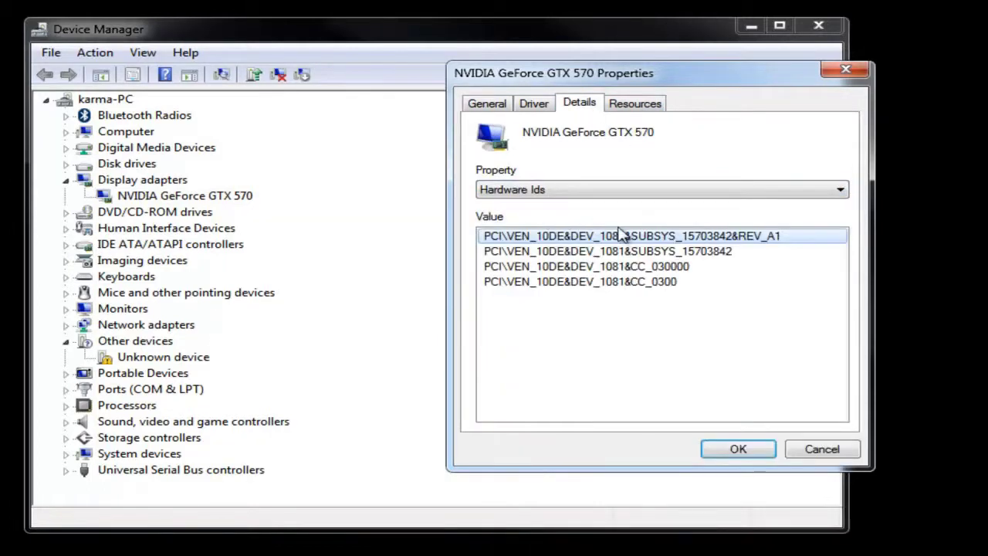
# Copy the hardware ID PCI\VEN_10DE&DEV_1081&SUBSYS_15703842&REV_A1 and close the graphics card's properties.
pyautogui.rightClick(735, 244)
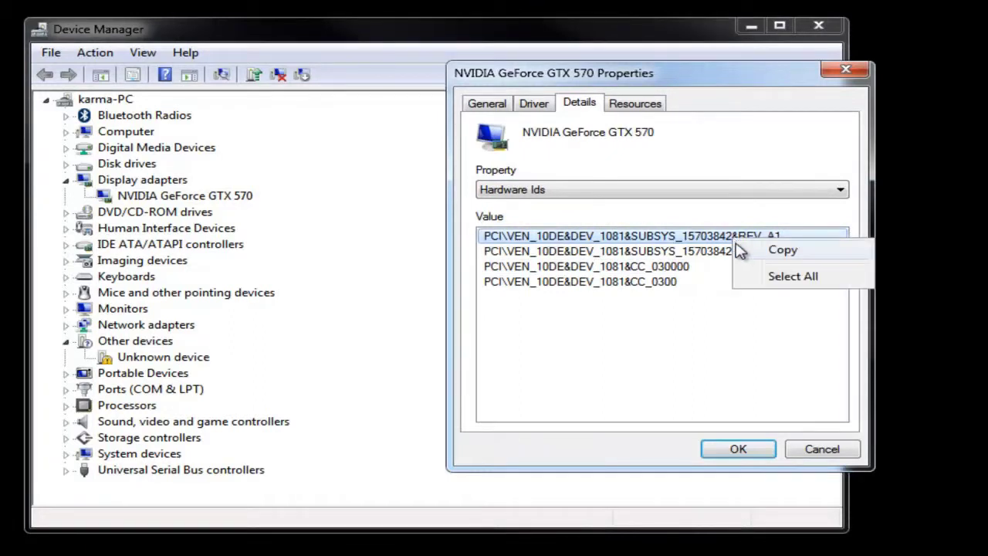
pyautogui.click(782, 252)
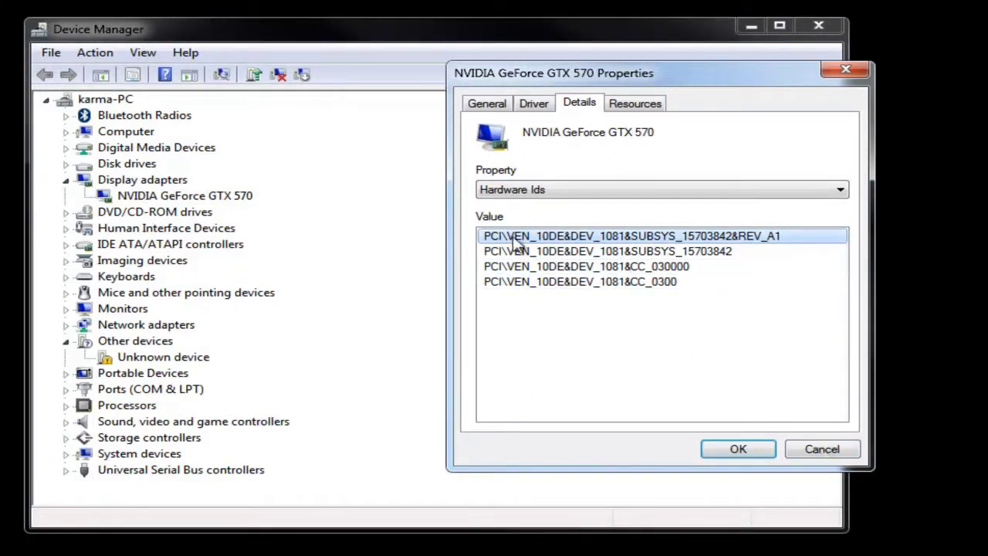
pyautogui.click(823, 454)
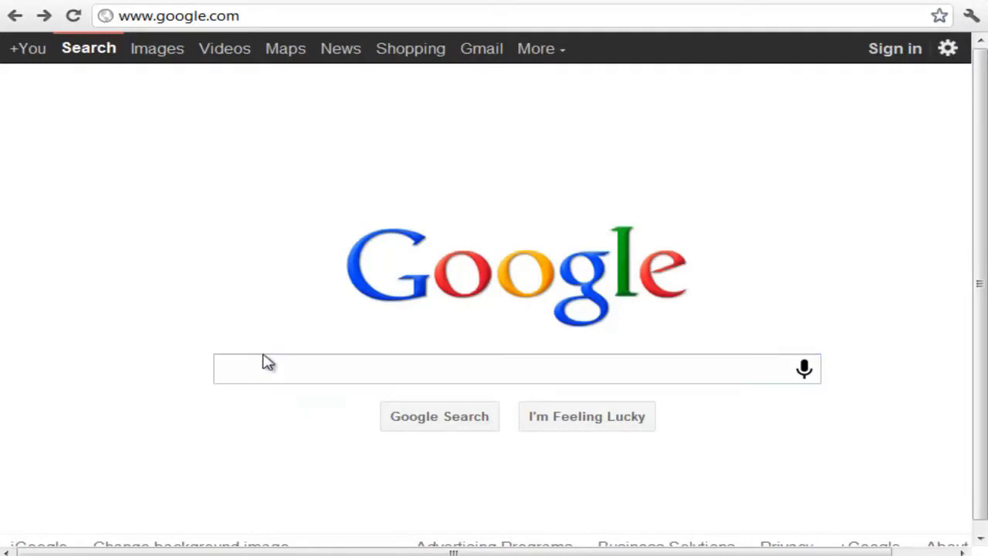
# Switch to the web browser and search Google for the copied ID PCI\VEN_10DE&DEV_1081&SUBSYS_15703842&REV_A1.
pyautogui.rightClick(262, 369)
pyautogui.click(374, 463)
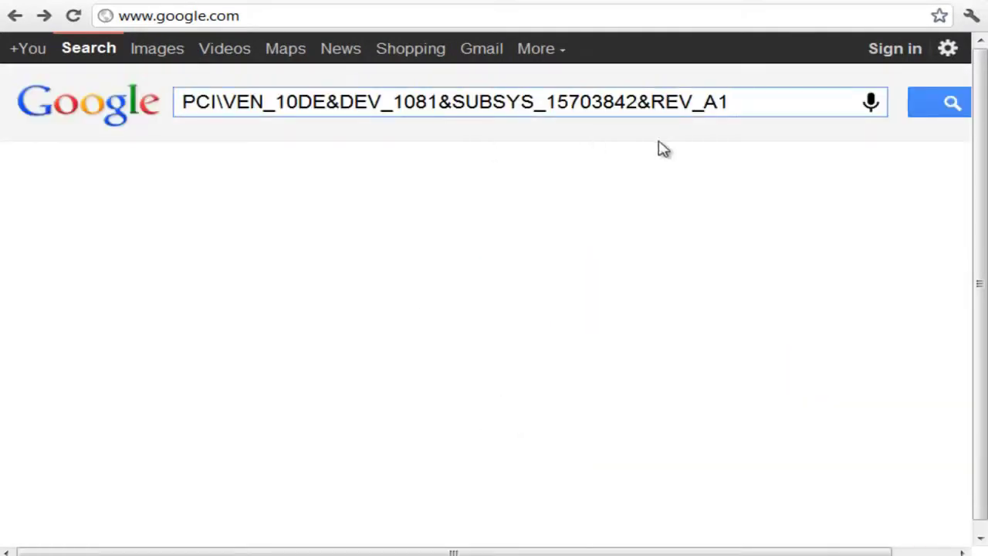
pyautogui.click(943, 111)
# Look through the search results, open the Diablo III forum topic "Minor stuttering - annoying" and find its Display Devices section.
pyautogui.scroll(-3, 370, 356)
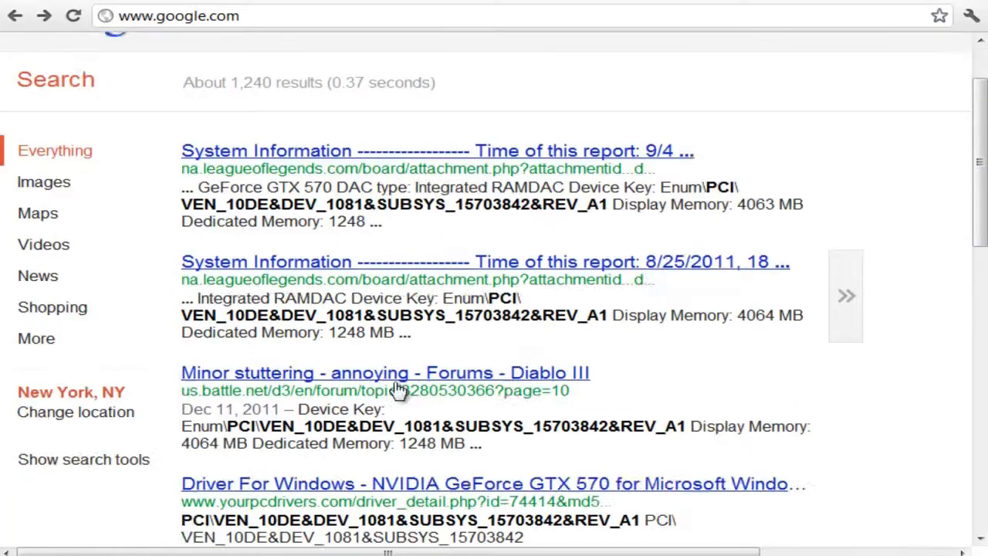
pyautogui.scroll(-4, 408, 378)
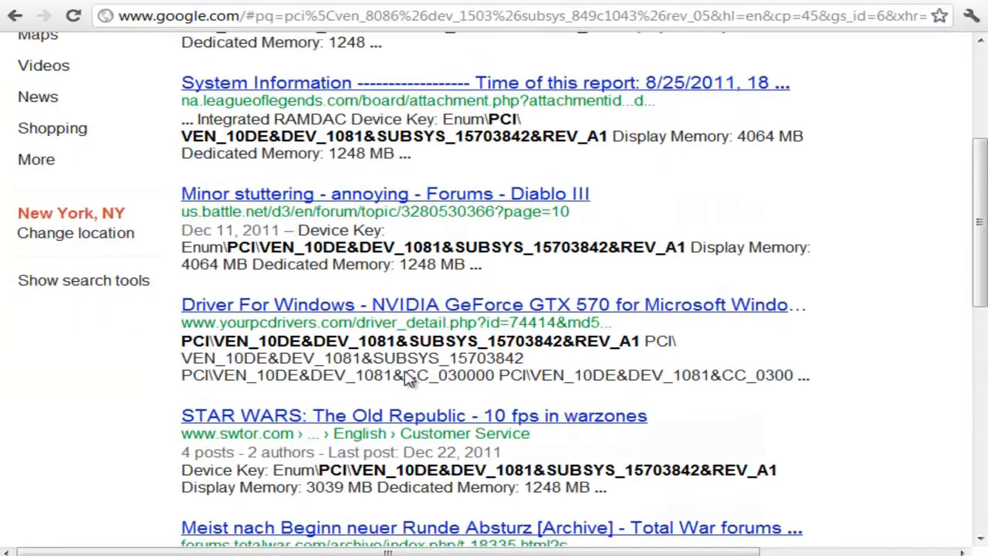
pyautogui.scroll(5, 409, 372)
pyautogui.scroll(2, 408, 370)
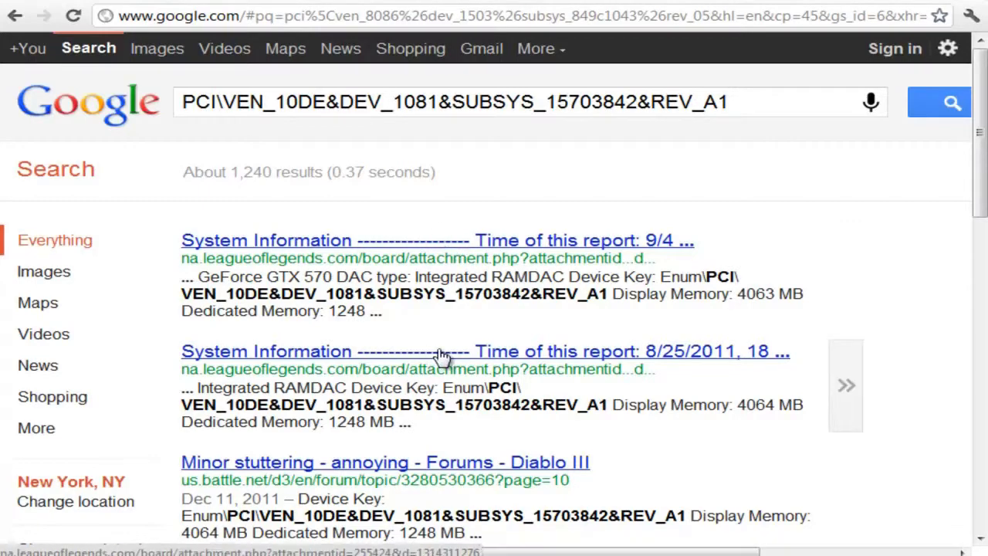
pyautogui.scroll(-2, 441, 357)
pyautogui.click(402, 290)
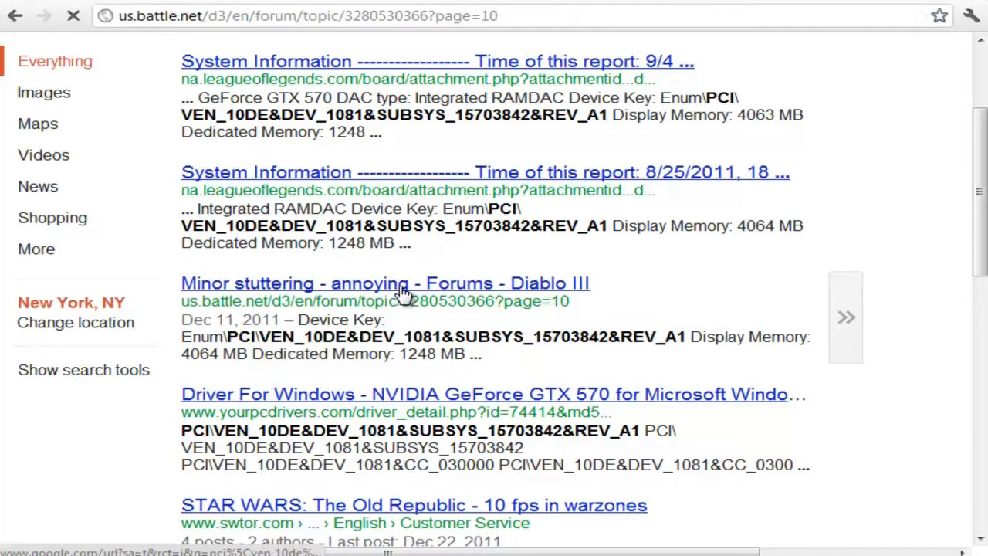
pyautogui.scroll(-15, 402, 291)
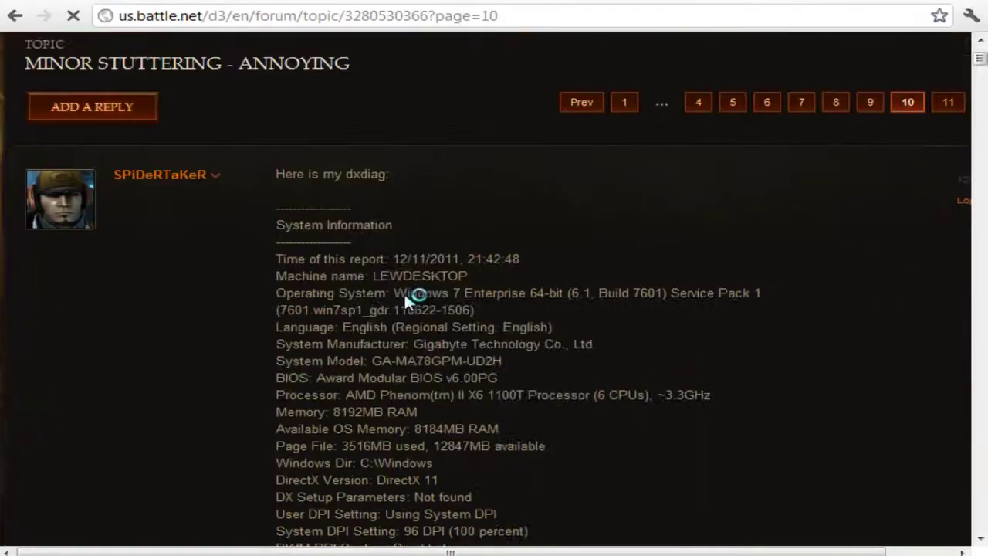
pyautogui.scroll(-7, 405, 294)
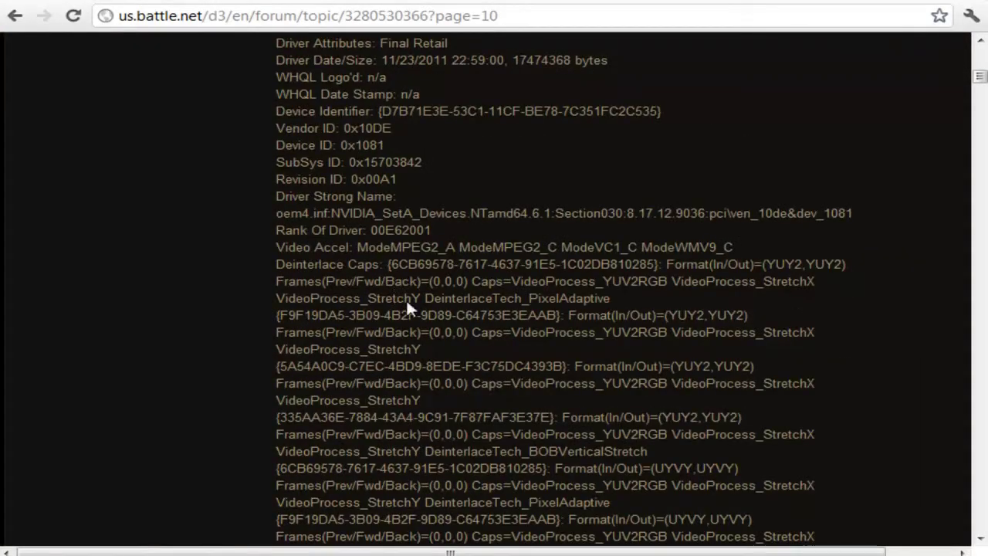
pyautogui.scroll(6, 406, 298)
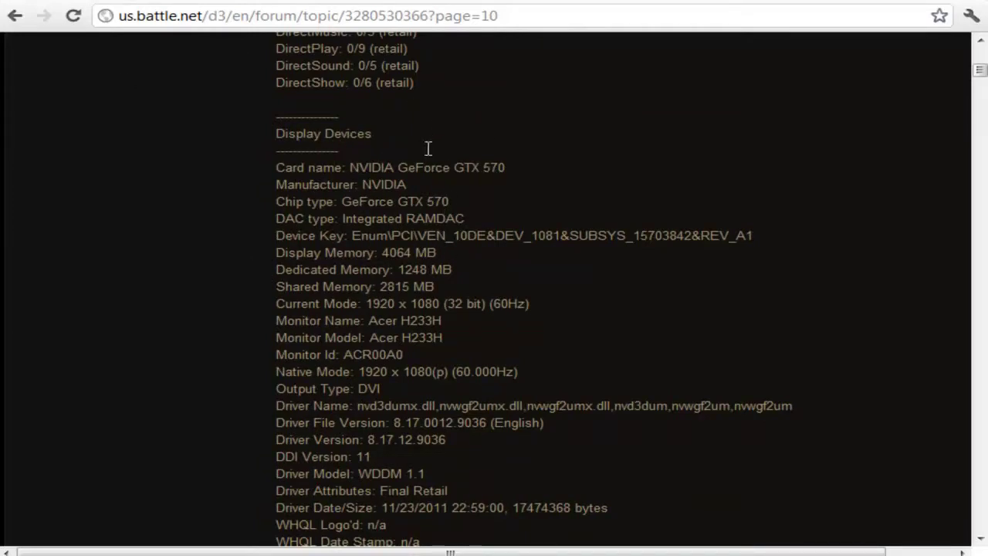
# Highlight the device key and the card name in the forum post, and return to the search results.
pyautogui.moveTo(784, 235); pyautogui.dragTo(496, 236)
pyautogui.moveTo(508, 168); pyautogui.dragTo(352, 168)
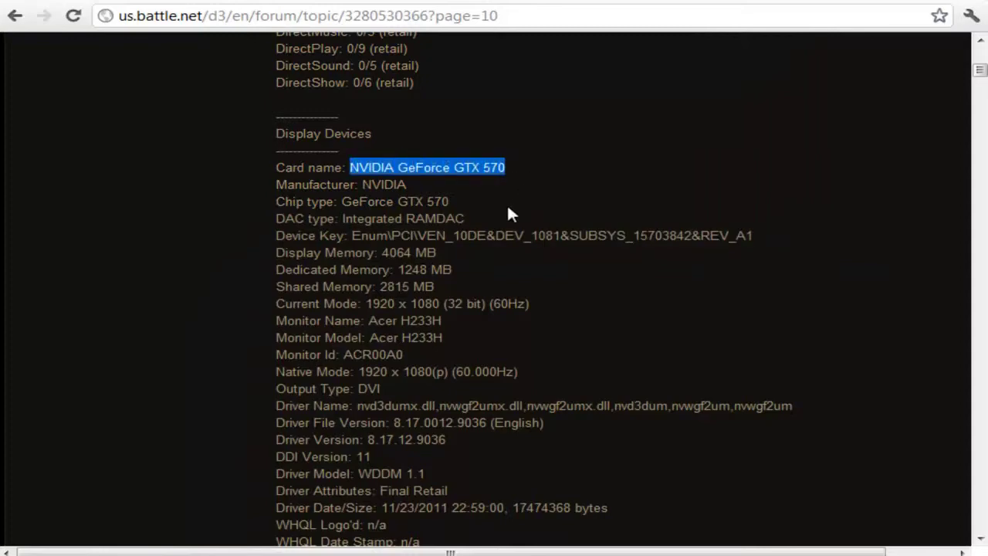
pyautogui.hotkey('alt', 'Left')
# Open the yourpcdrivers.com result for the NVIDIA GeForce GTX 570, highlight the matching hardware ID and return to the results.
pyautogui.scroll(-3, 375, 416)
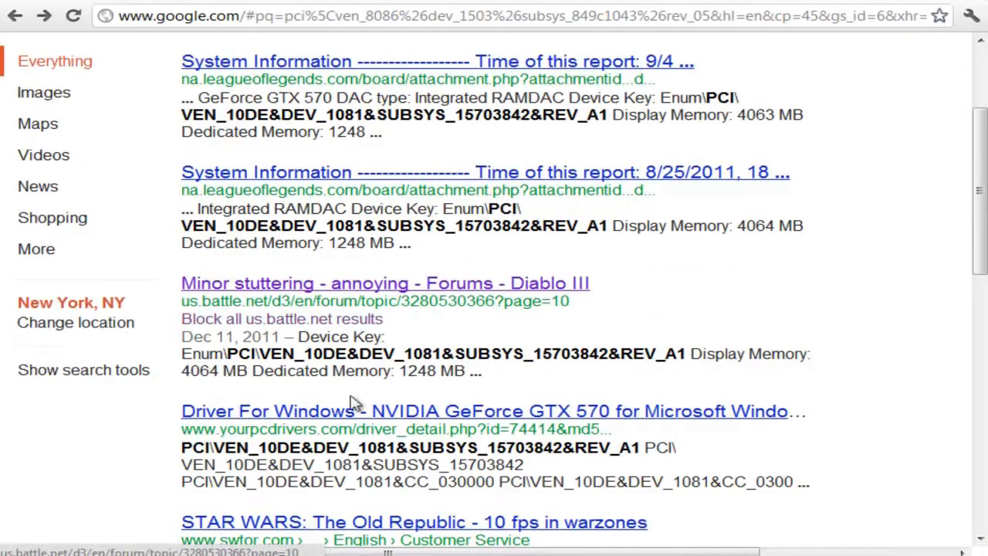
pyautogui.click(376, 416)
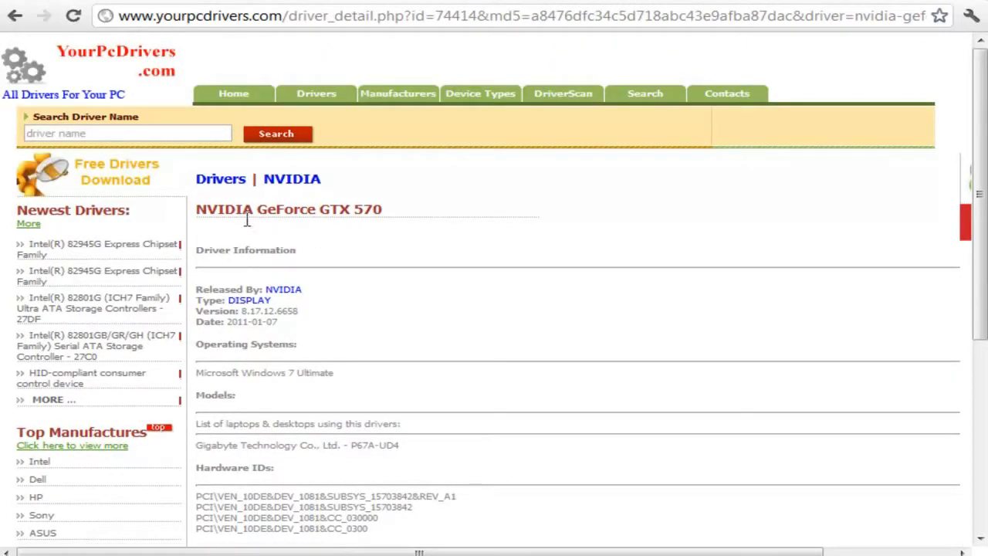
pyautogui.scroll(-2, 432, 267)
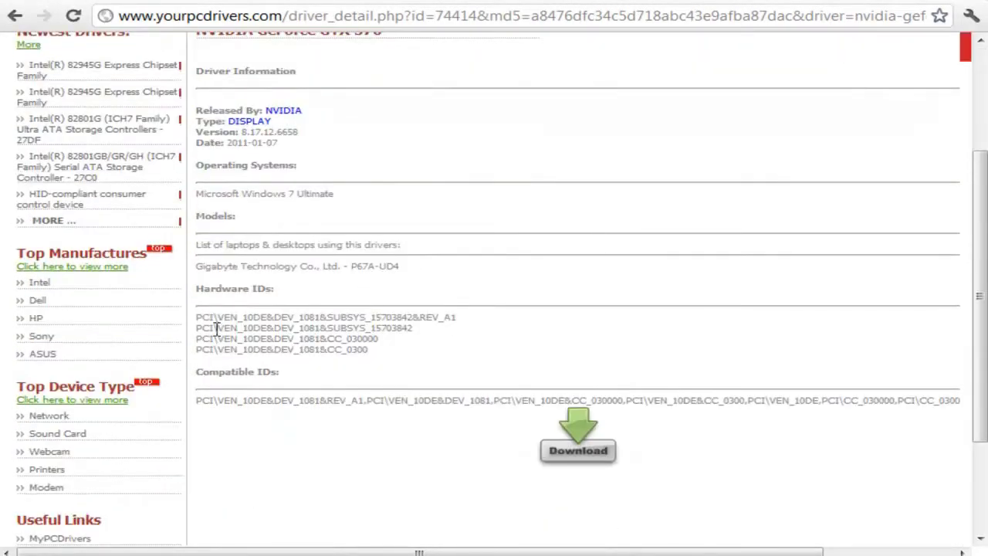
pyautogui.moveTo(210, 318); pyautogui.dragTo(441, 324)
pyautogui.scroll(2, 433, 309)
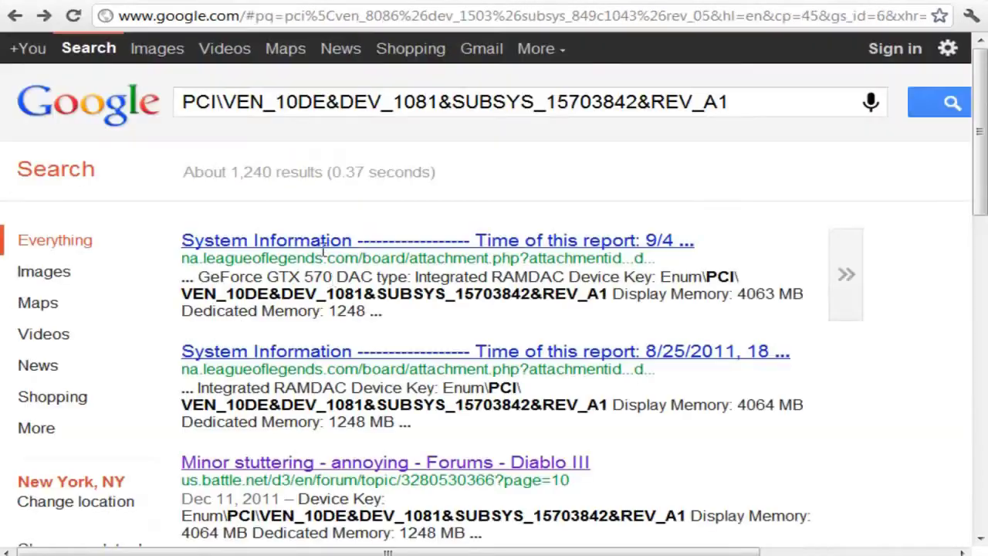
# Open the "STAR WARS: The Old Republic - 10 fps in warzones" result, highlight its device key and card name, and return to the results.
pyautogui.scroll(-3, 370, 439)
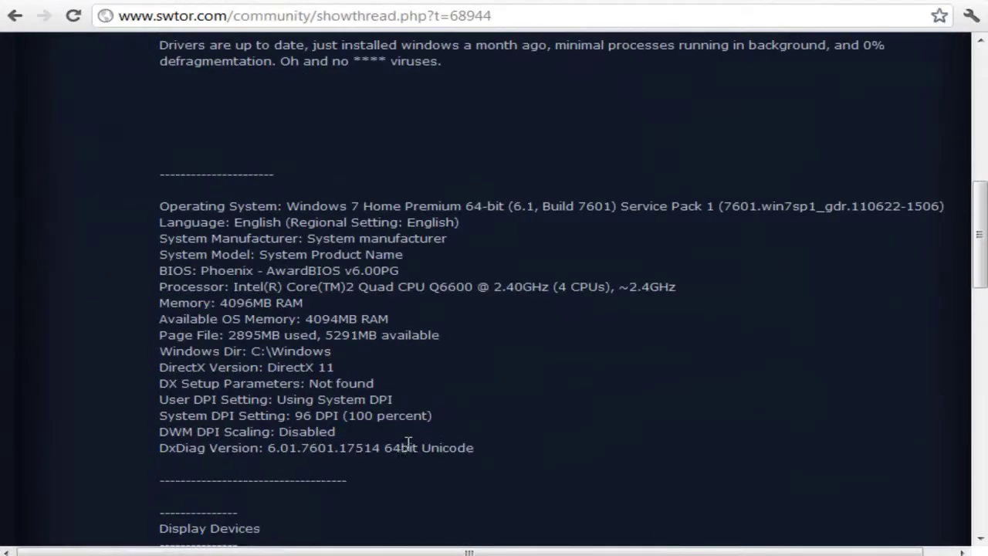
pyautogui.scroll(-6, 411, 447)
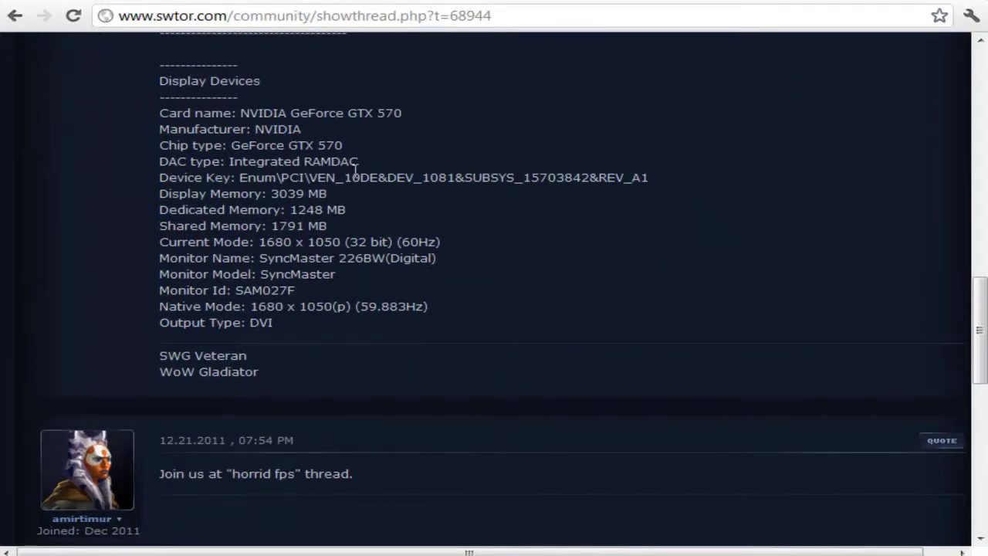
pyautogui.moveTo(686, 179); pyautogui.dragTo(237, 178)
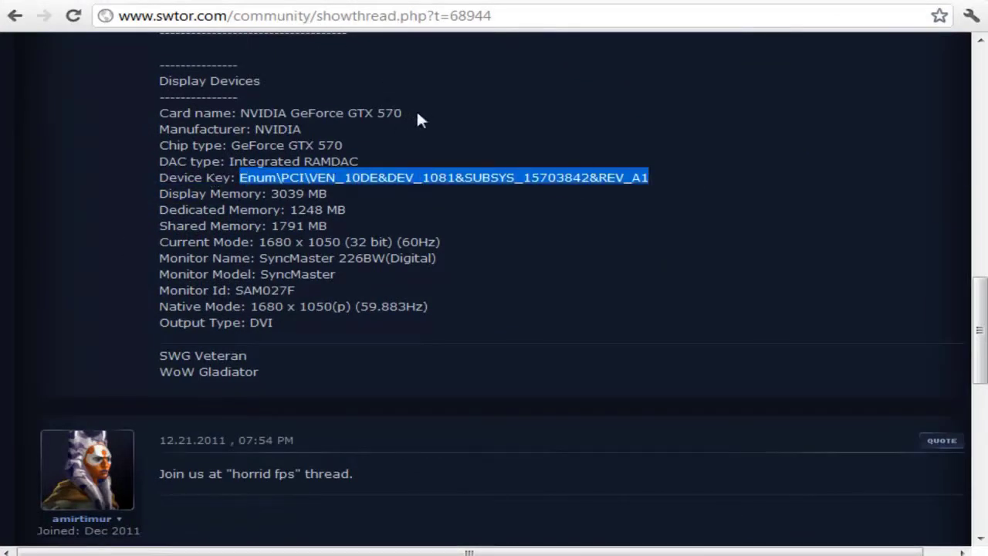
pyautogui.moveTo(417, 114); pyautogui.dragTo(272, 113)
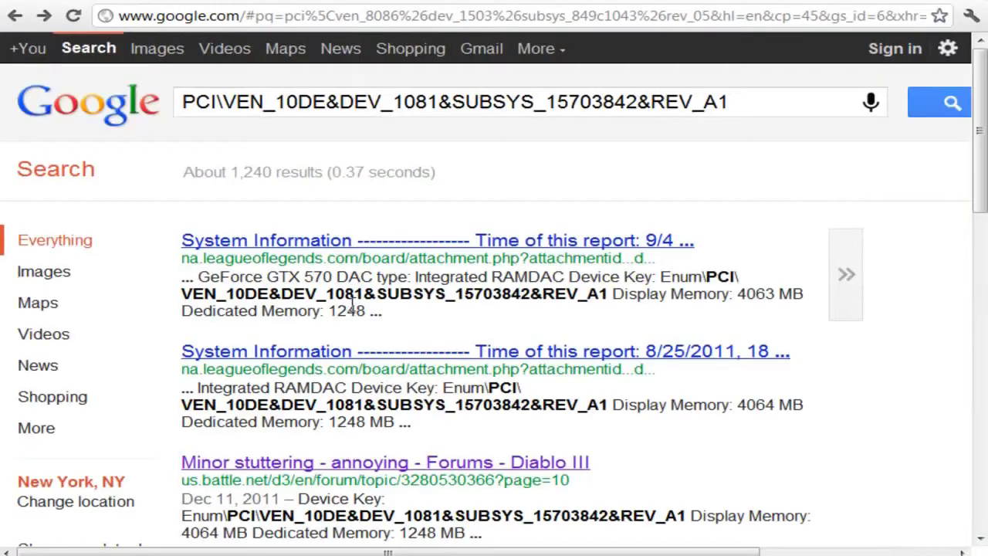
# Look through the remaining results, open the Darkspore Forums topic "Just bought game, it doesn't work.", scan its DxDiag report and return to the results.
pyautogui.scroll(-1, 370, 357)
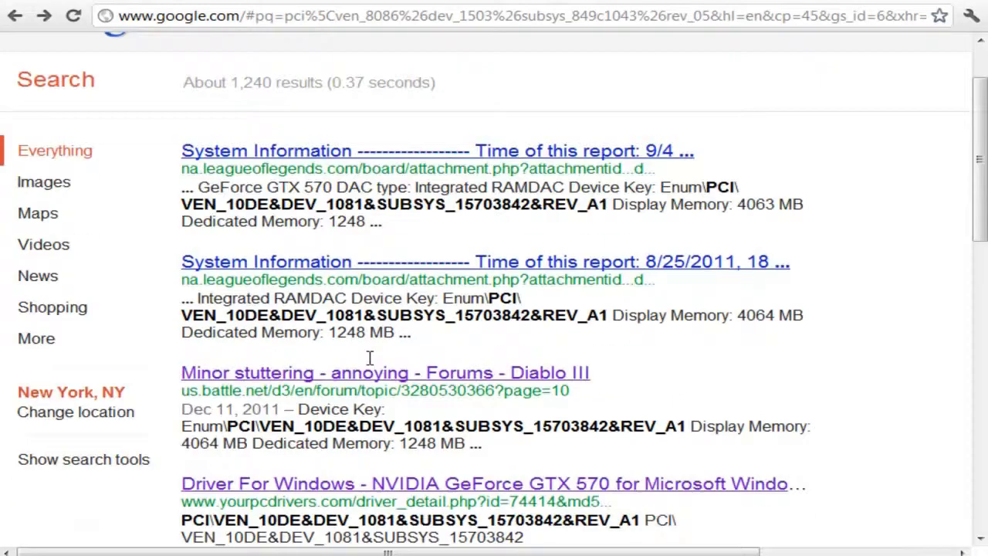
pyautogui.scroll(-6, 370, 358)
pyautogui.scroll(-1, 293, 405)
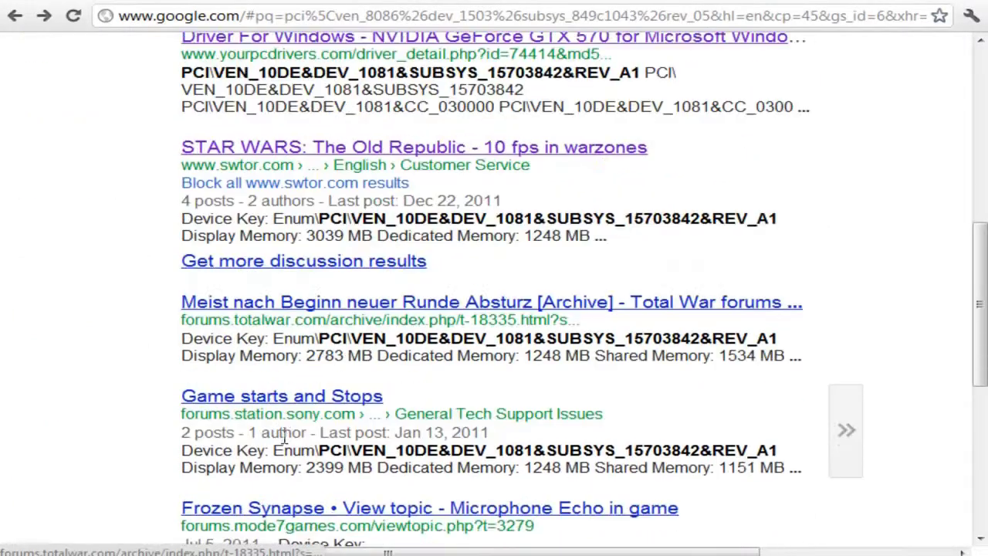
pyautogui.scroll(-3, 351, 488)
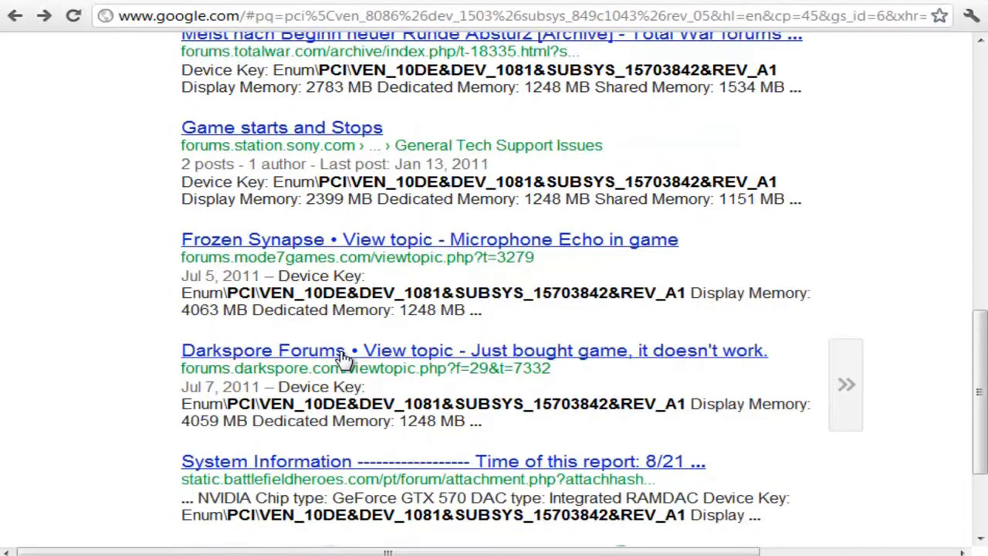
pyautogui.click(342, 351)
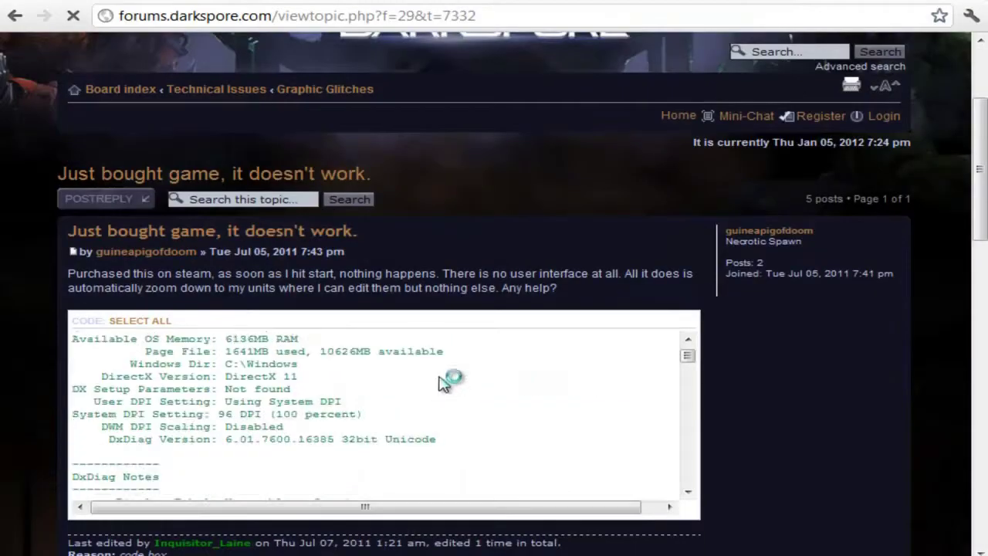
pyautogui.scroll(-10, 446, 382)
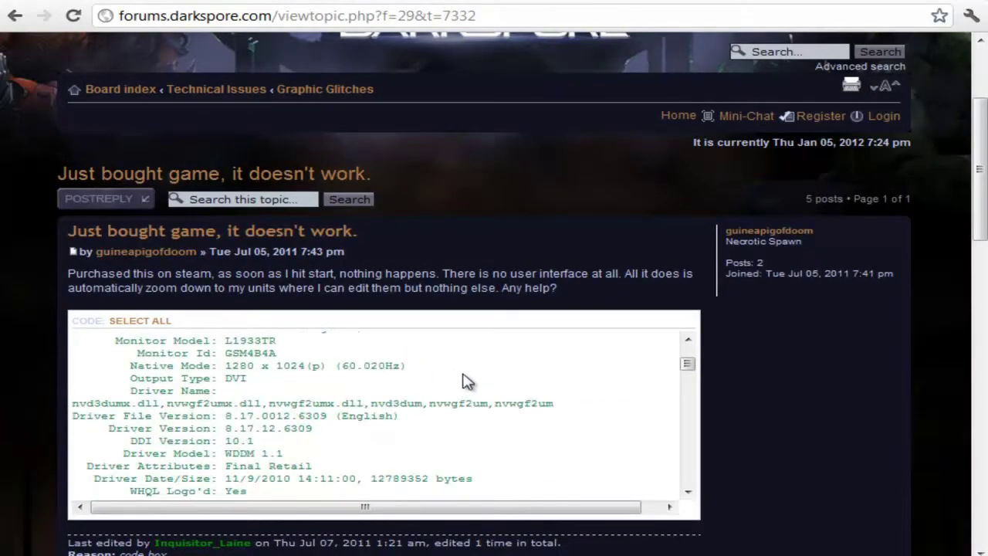
pyautogui.scroll(2, 467, 382)
pyautogui.scroll(2, 511, 359)
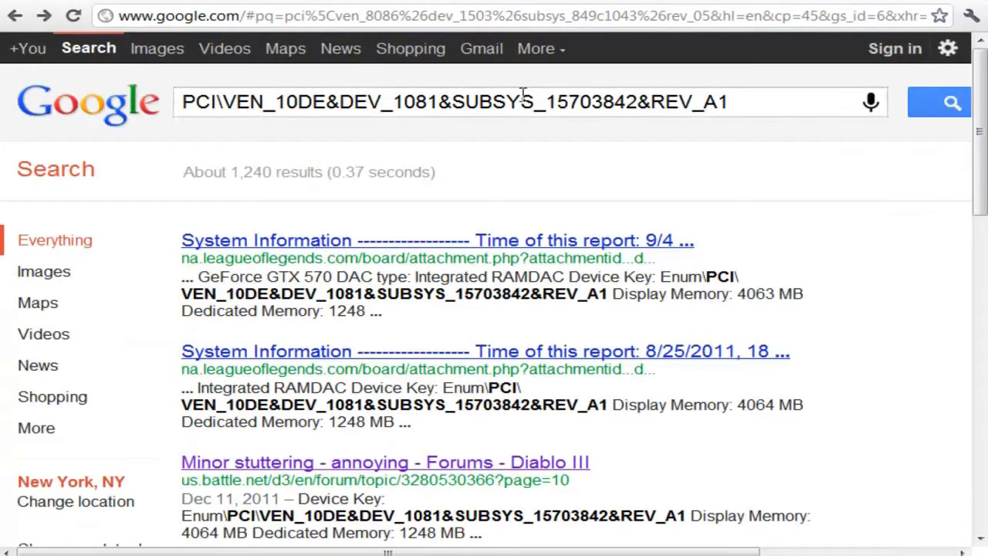
# Replace the hardware ID search with "nvidia" and open the official NVIDIA website from the results.
pyautogui.click(754, 102)
pyautogui.hotkey('ctrl', 'a')
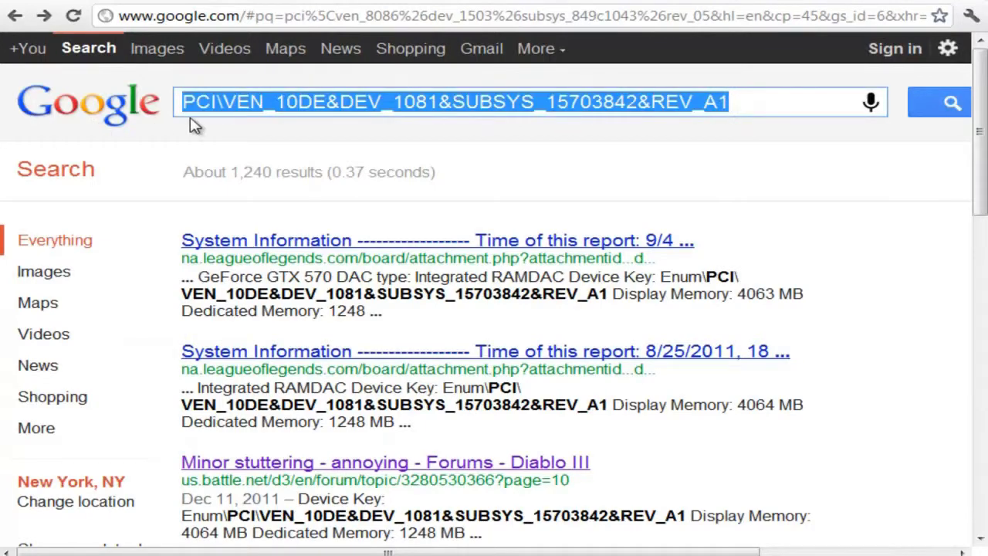
pyautogui.write('nvidia')
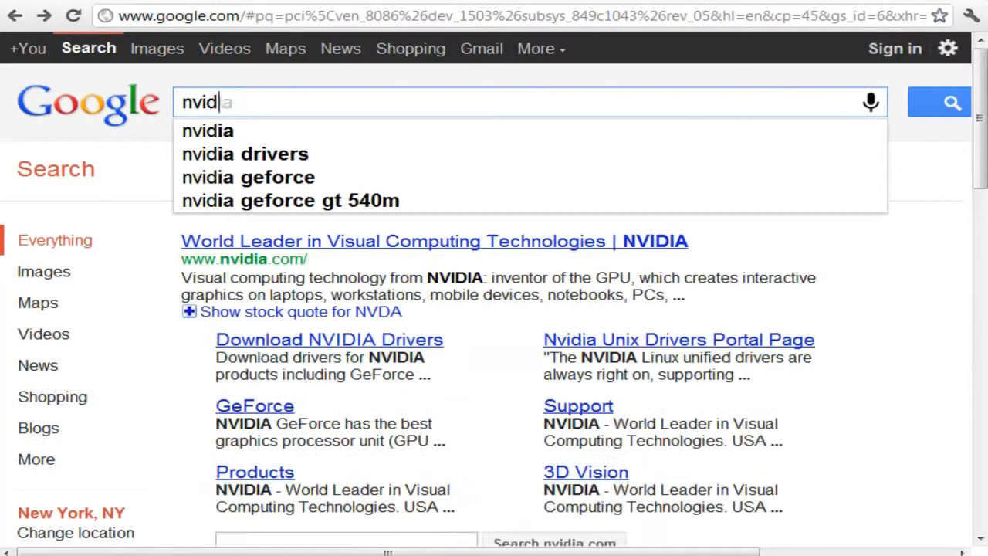
pyautogui.click(464, 242)
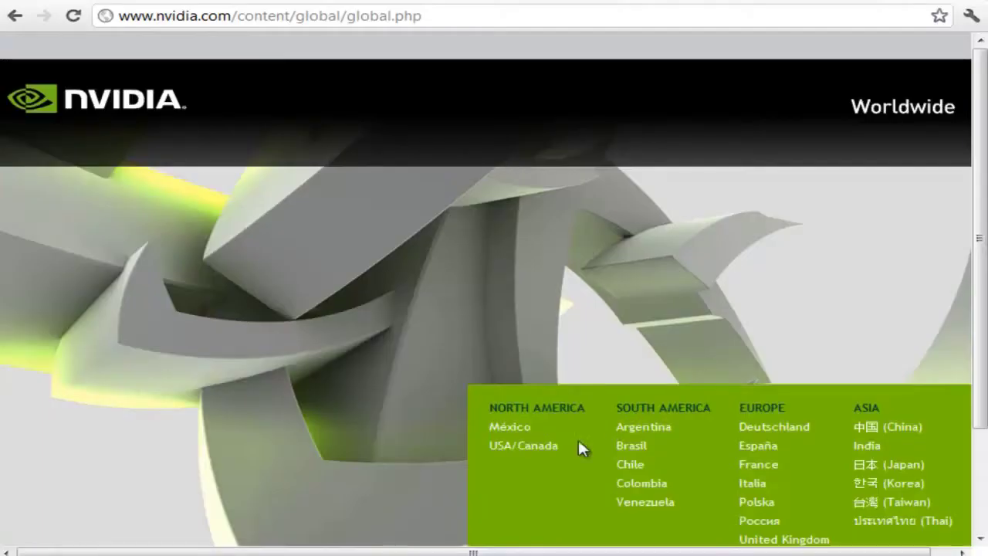
# Open the driver downloads page of the USA/Canada site and find the GeForce 500 Series driver for Windows 7 64-bit in English (US).
pyautogui.click(525, 445)
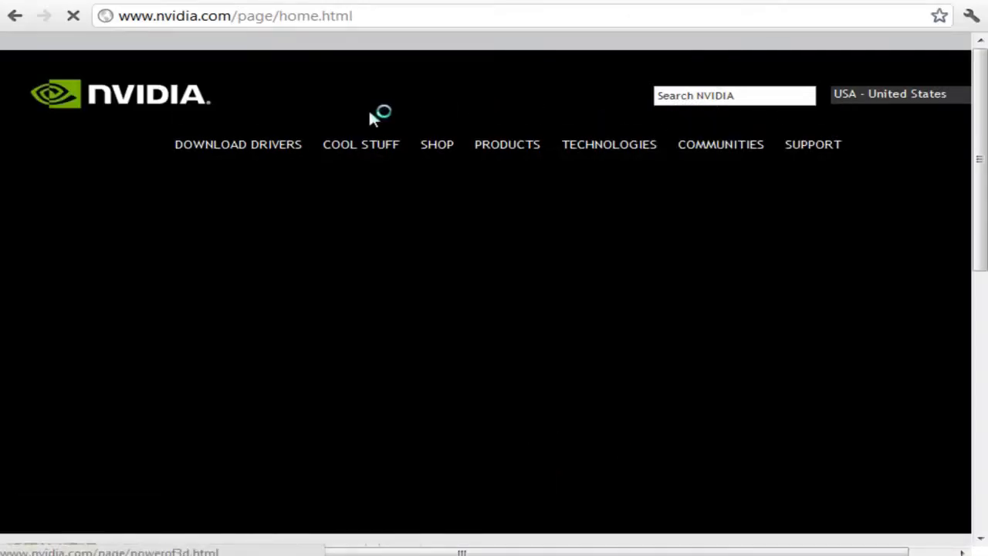
pyautogui.click(249, 146)
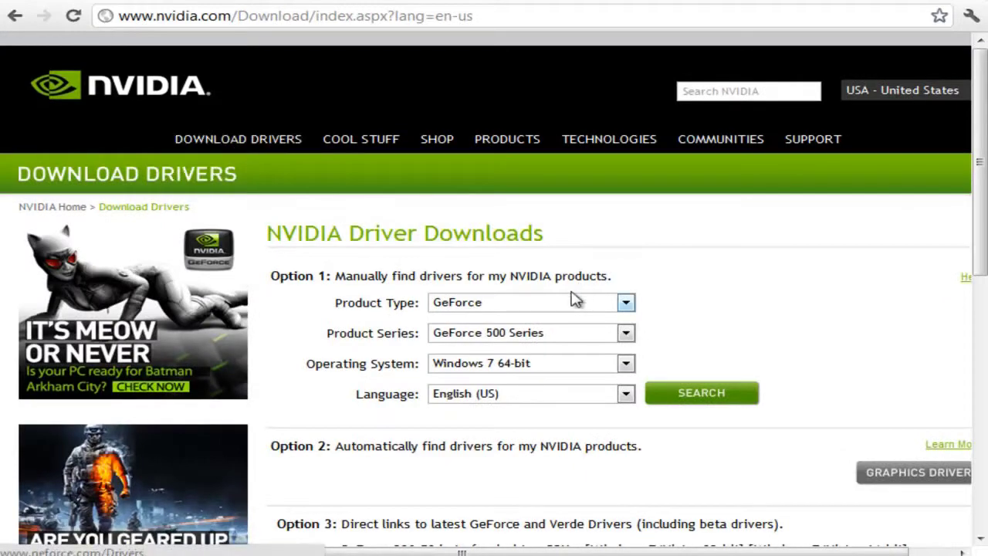
pyautogui.click(587, 336)
pyautogui.click(781, 332)
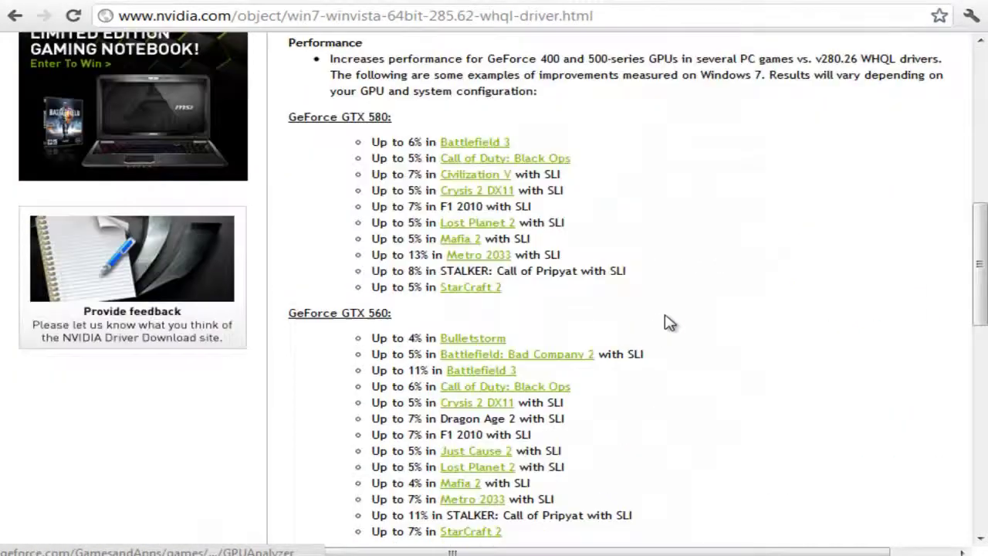
# Request the GeForce 285.62 driver download and agree to the license to start it.
pyautogui.scroll(8, 666, 322)
pyautogui.click(375, 289)
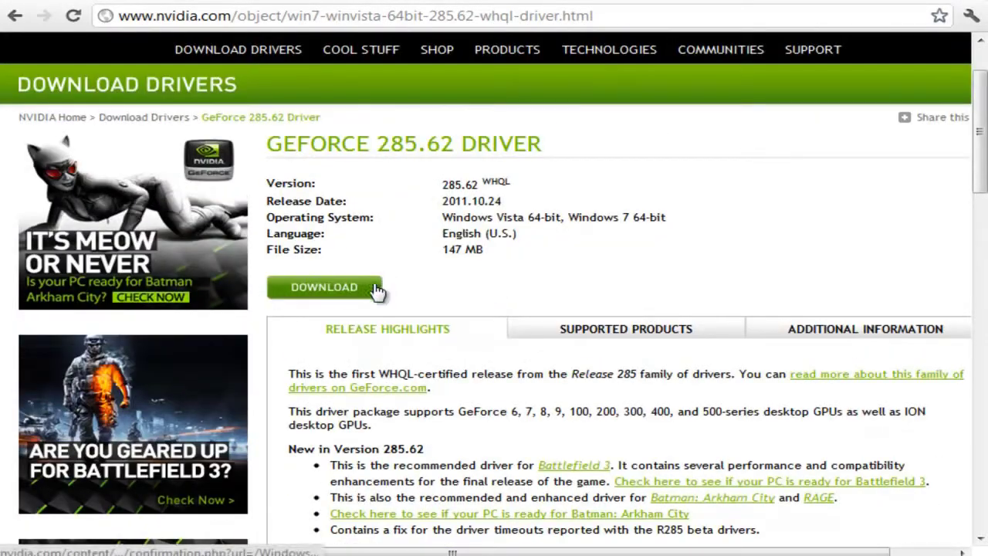
pyautogui.click(476, 331)
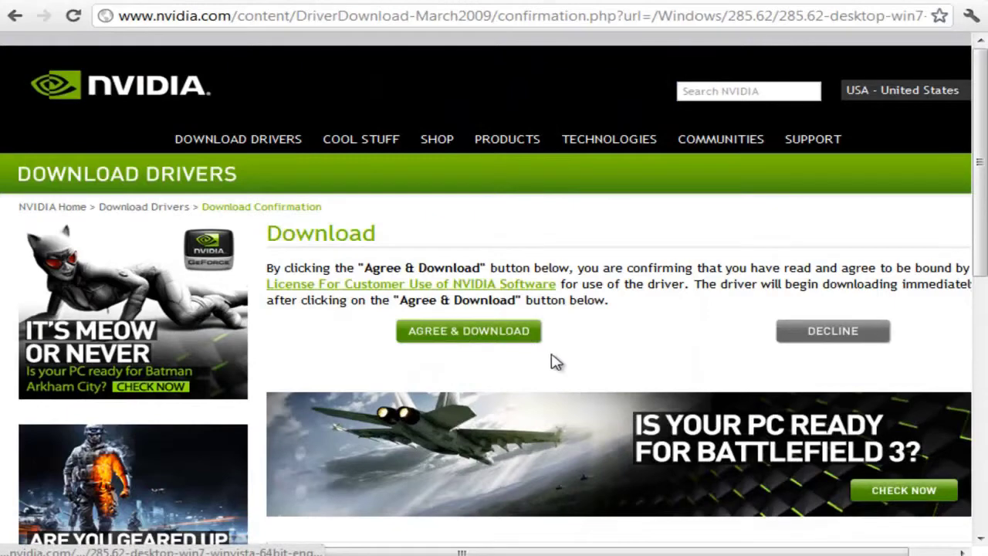